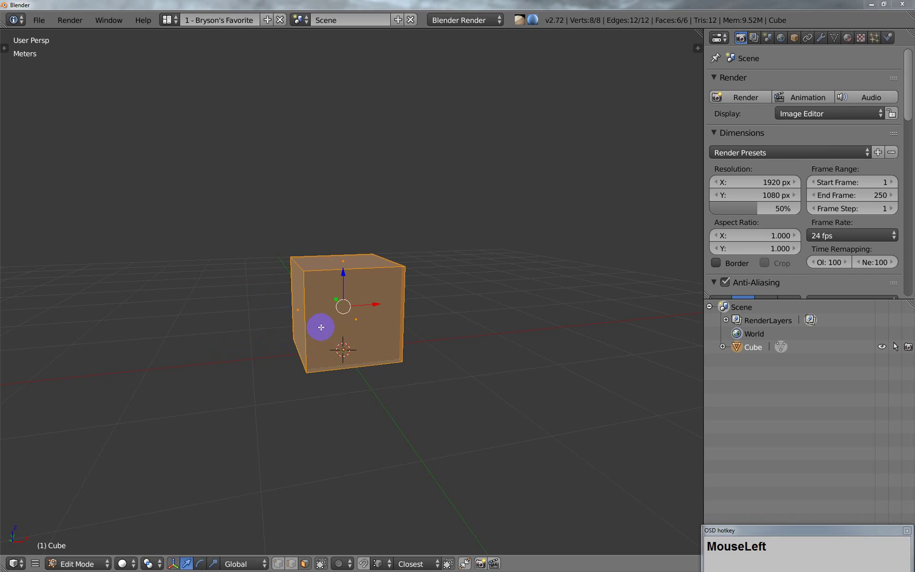
scroll(321, 328, "up", 1)
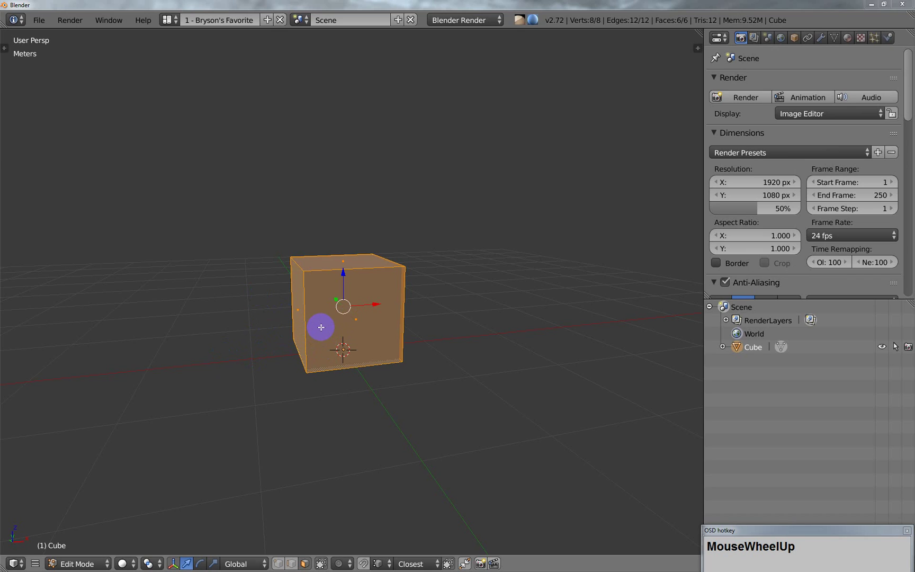
Switch to edge select mode and select the cube's top front edge
key("ctrl+Tab")
right_click(345, 293)
key("ctrl+Tab")
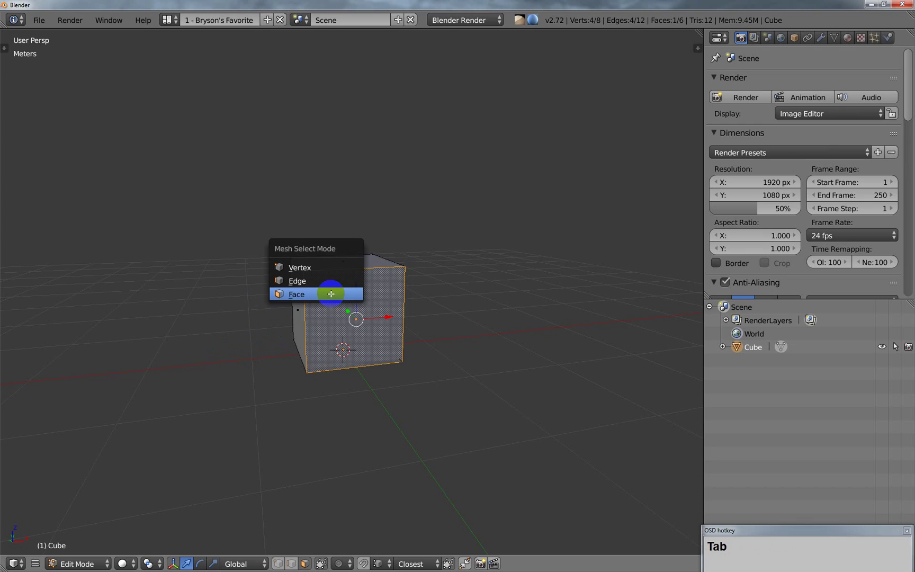
left_click(329, 281)
right_click(357, 268)
Cut a vertical edge loop through the cube's top and front faces
key("ctrl")
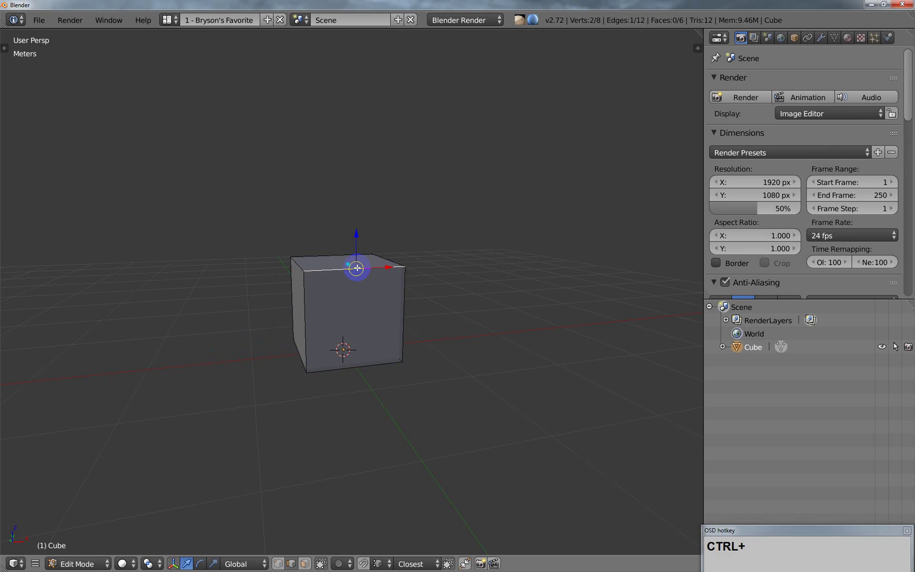
key("ctrl+r")
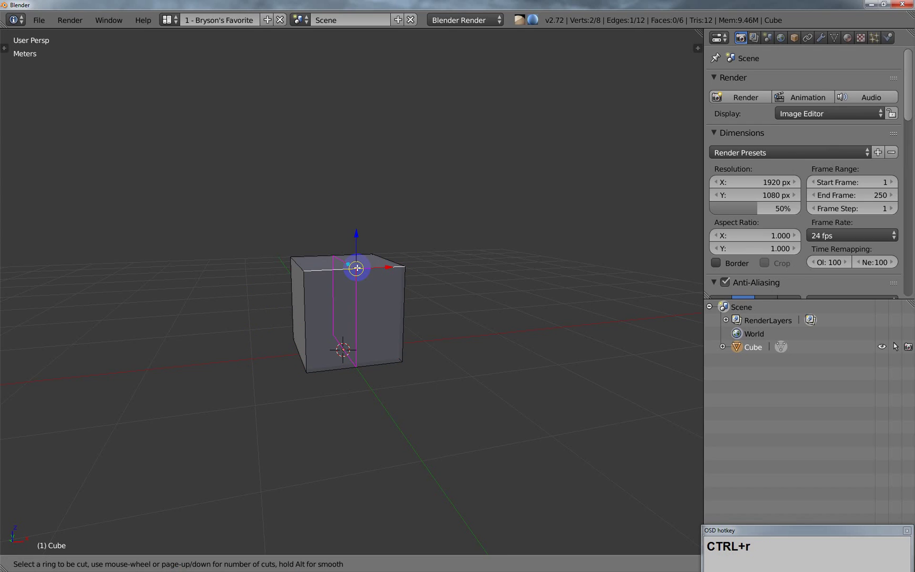
left_click(357, 268)
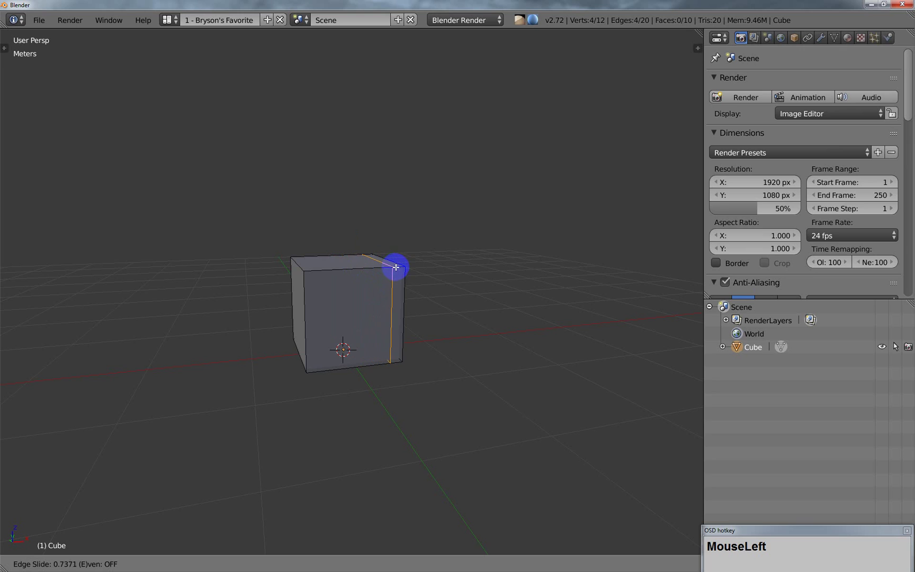
Confirm the loop's position and shift its selected edge along the X axis
left_click(359, 278)
mouse_move(358, 302)
middle_mouse_down()
mouse_move(347, 334)
mouse_move(357, 367)
middle_mouse_up()
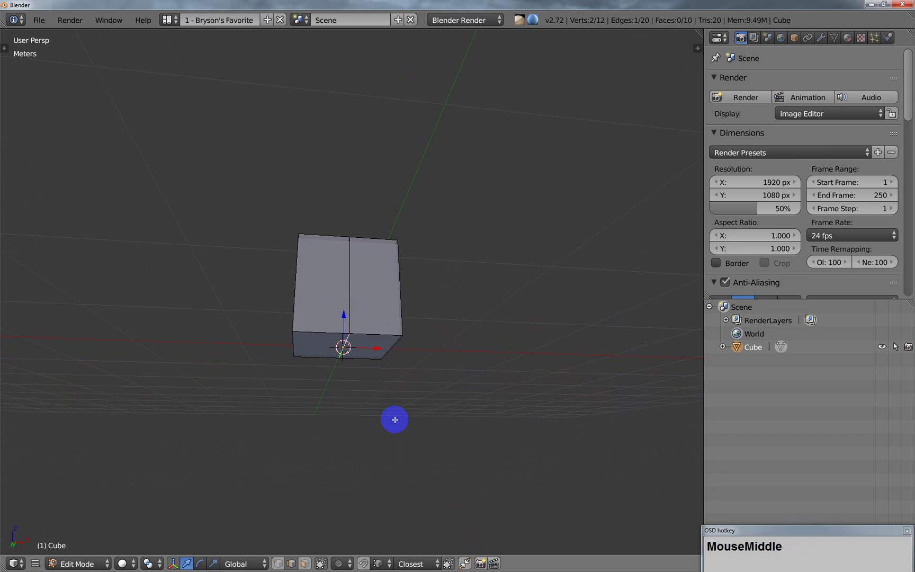
key("g")
key("x")
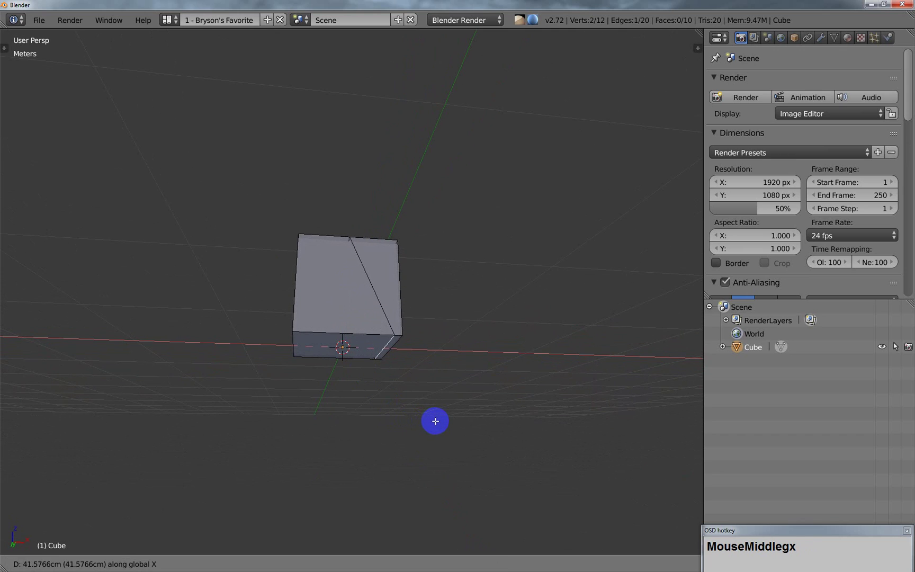
left_click(432, 422)
Shift the edge further along X from above, then return to a front view
mouse_move(431, 392)
middle_mouse_down()
mouse_move(405, 352)
mouse_move(422, 341)
middle_mouse_up()
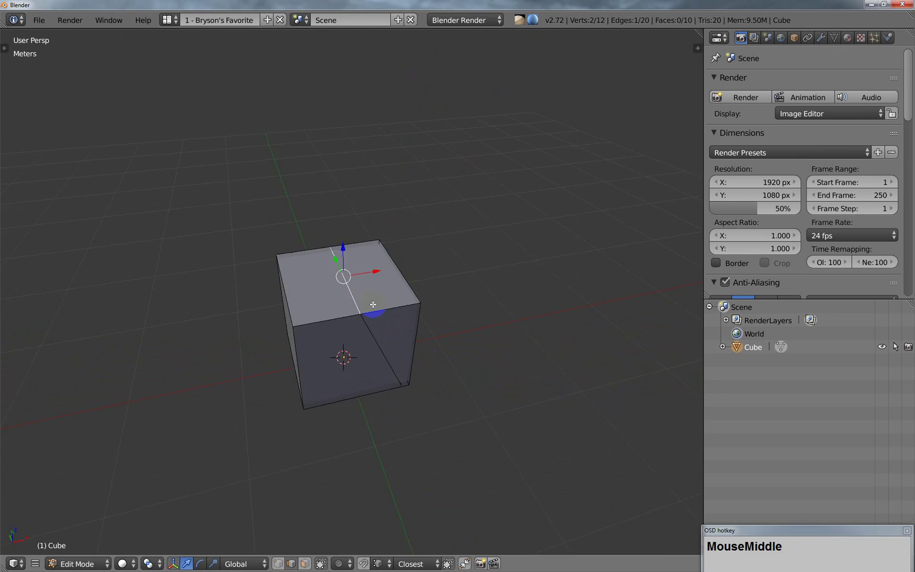
key("g")
key("x")
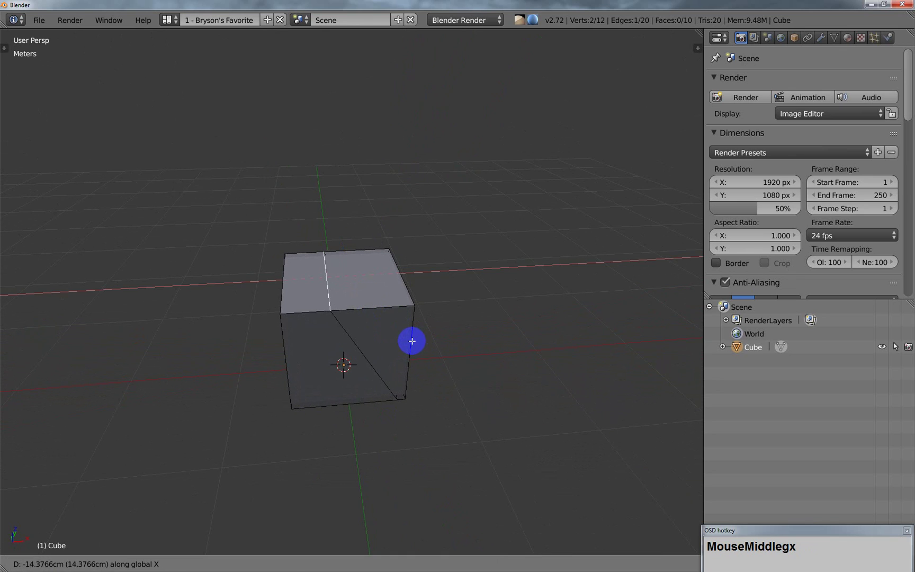
left_click(410, 347)
mouse_move(402, 351)
middle_mouse_down()
mouse_move(398, 312)
mouse_move(415, 323)
middle_mouse_up()
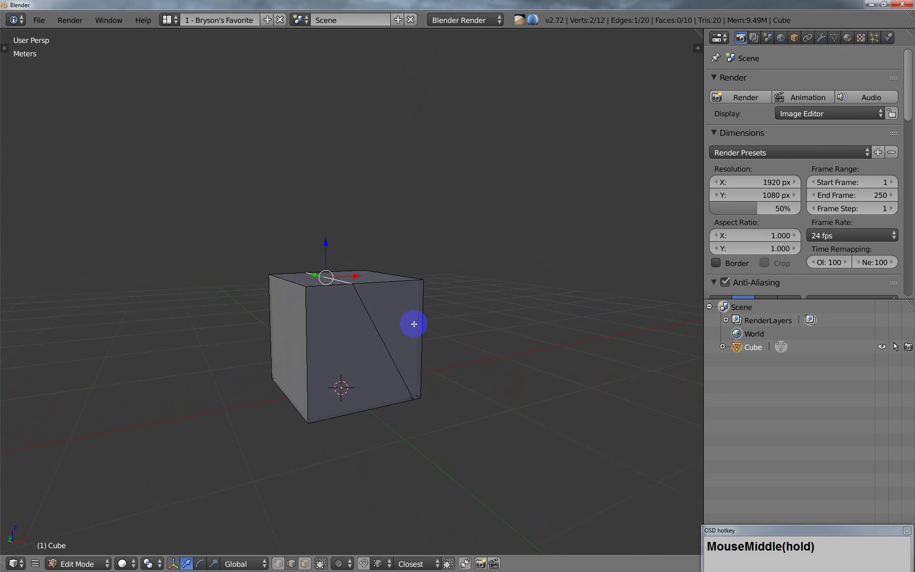
middle_click_drag(316, 331, 317, 310)
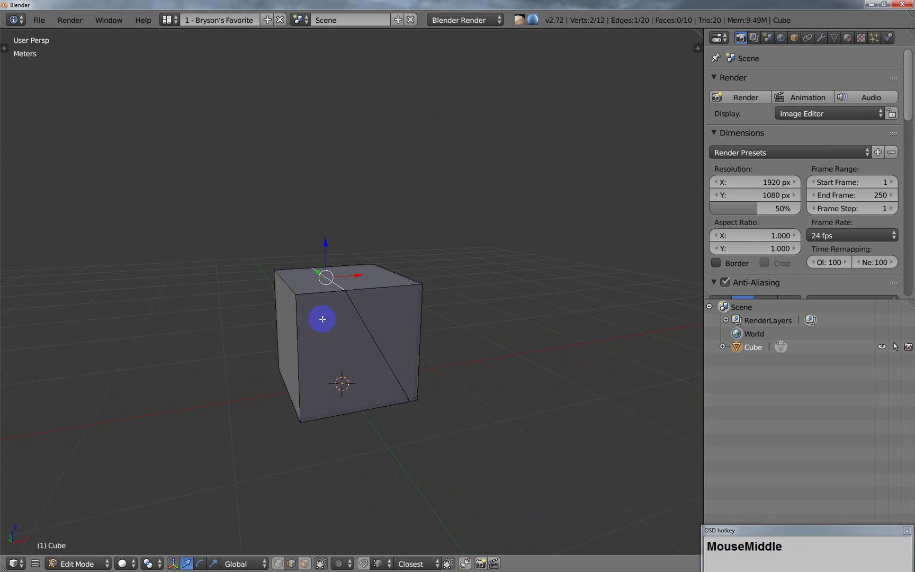
Loop-cut through the top front edge again, creating a second loop mid-slide
right_click(322, 299)
key("ctrl+r")
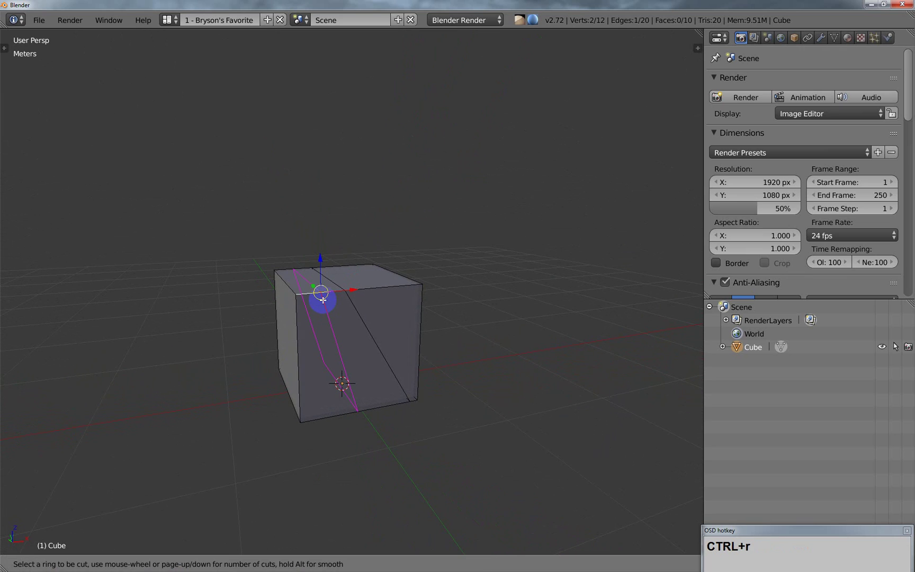
left_click(322, 299)
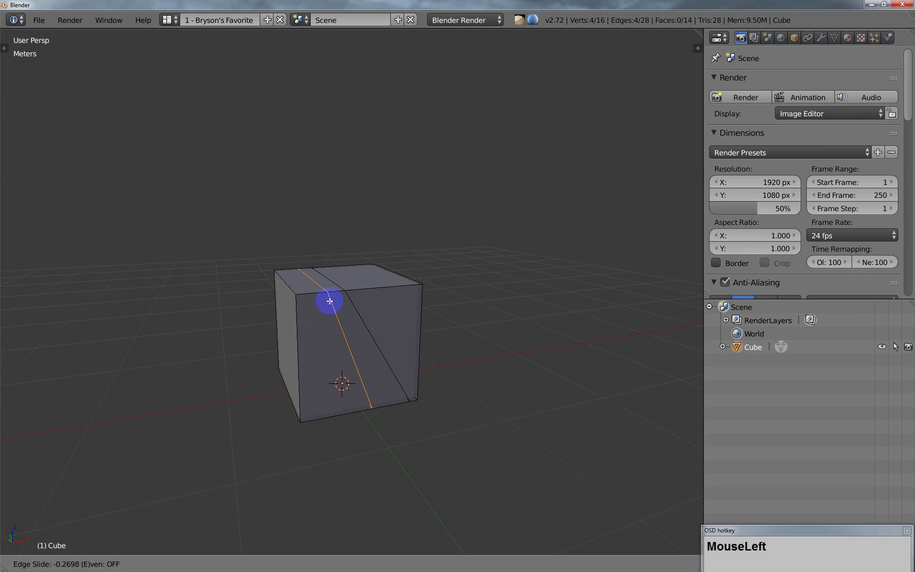
Turn on Even sliding for the second loop, then flip it to follow the other side
key("e")
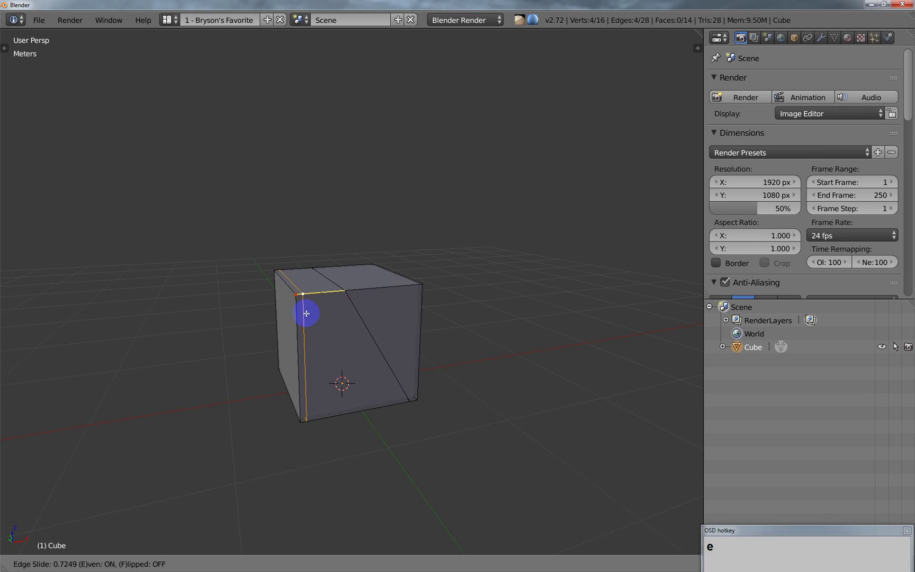
key("f")
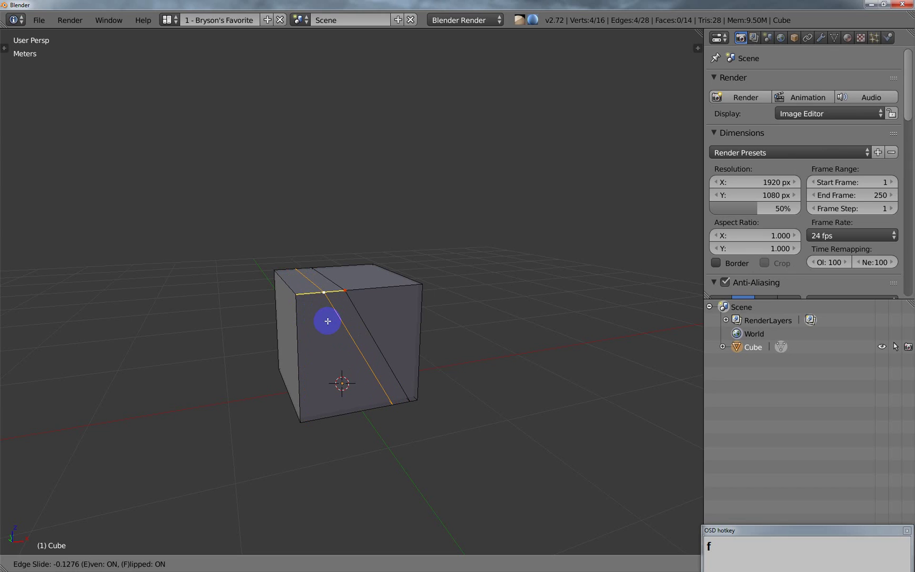
Cancel the slide, then edge-slide the second loop close to the front face's left edge
key("Escape")
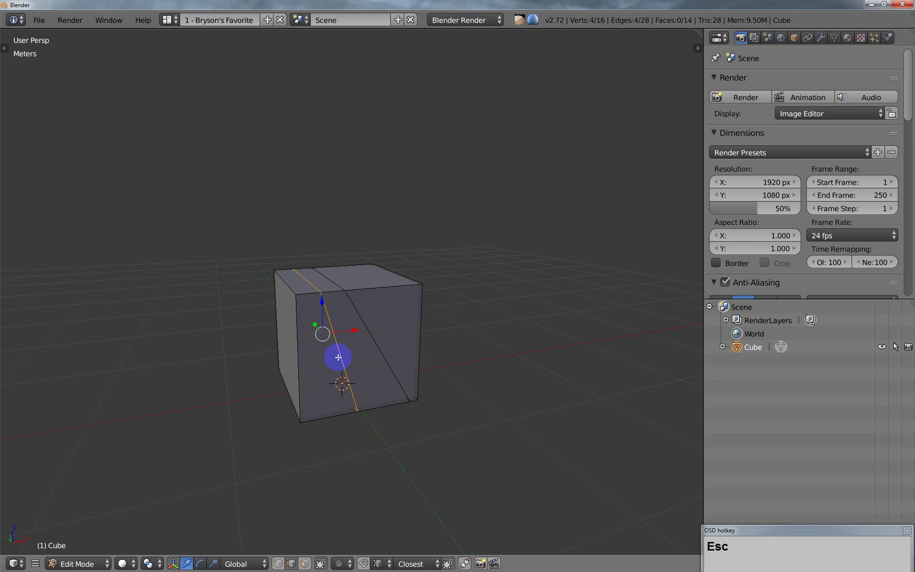
key("g")
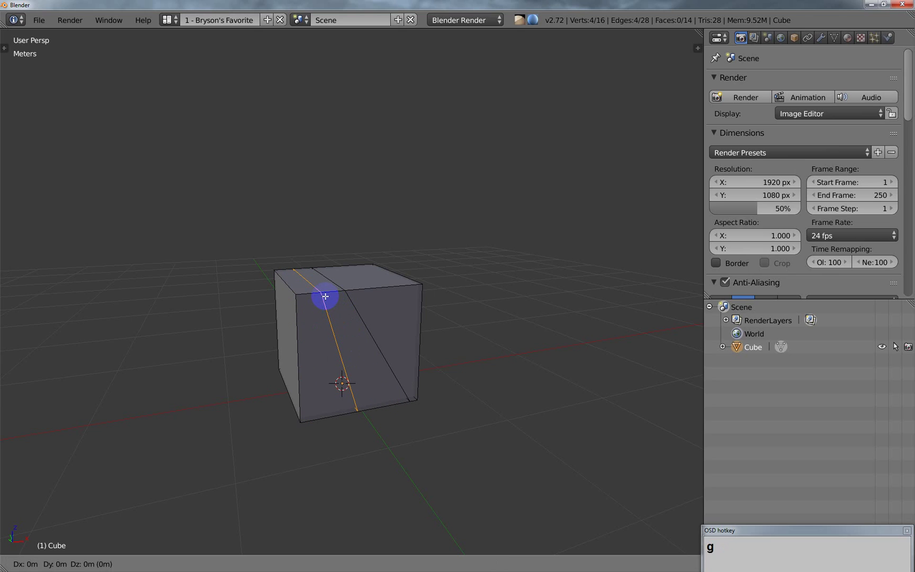
key("g")
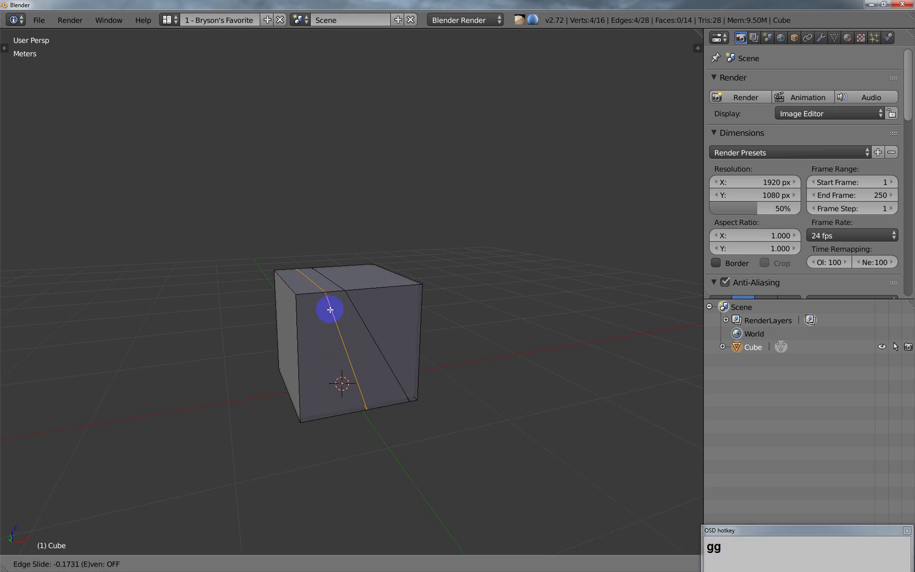
left_click(324, 316)
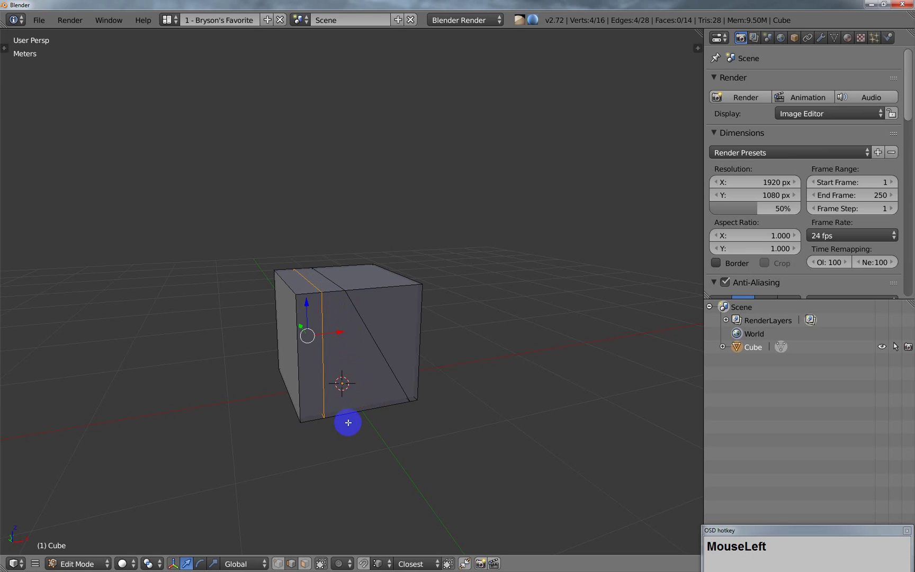